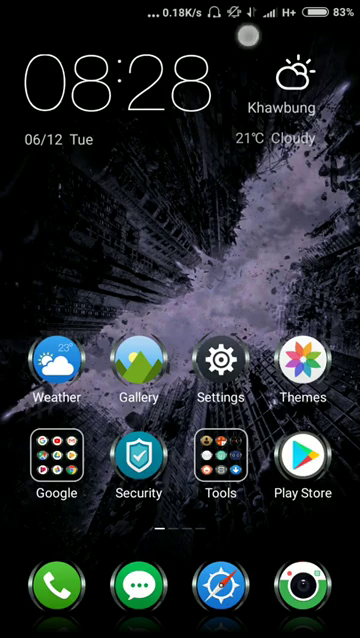
Check the notifications, then cancel the 'airtel live!' flash SMS to clear the home screen.
left_click_drag(248, 36, 248, 400)
left_click_drag(188, 600, 188, 200)
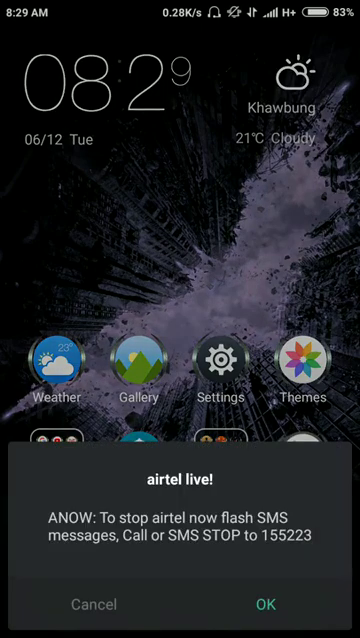
left_click(94, 604)
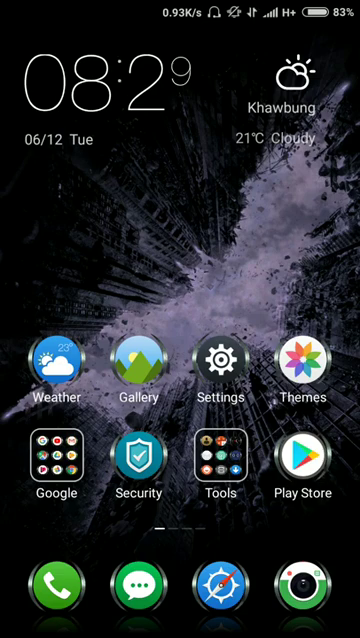
left_click(247, 241)
Open MIUI Settings from its home screen icon.
left_click(220, 360)
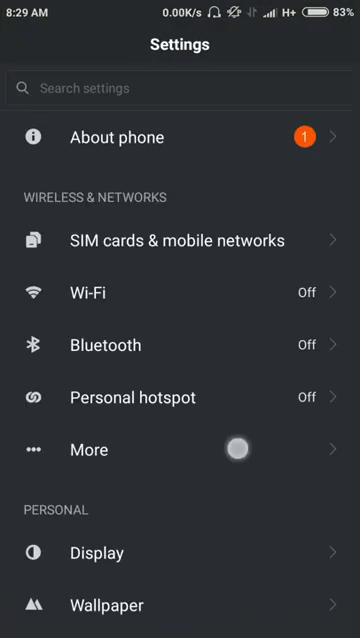
scroll(237, 448, "down", 5)
scroll(237, 448, "down", 4)
scroll(180, 400, "down", 2)
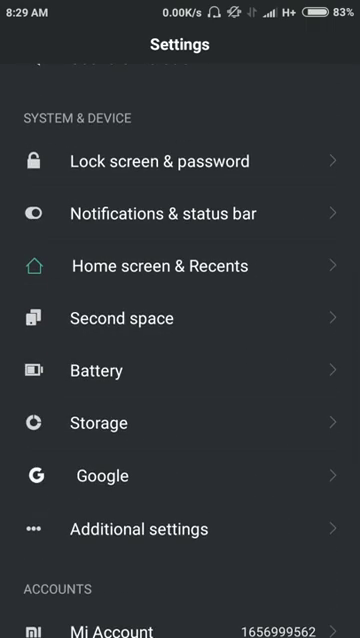
scroll(180, 400, "down", 4)
scroll(180, 400, "down", 2)
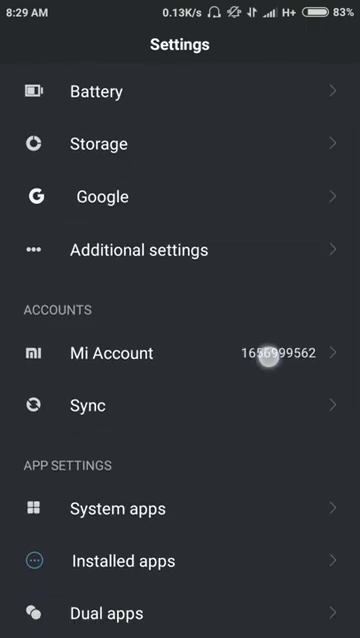
scroll(180, 400, "down", 4)
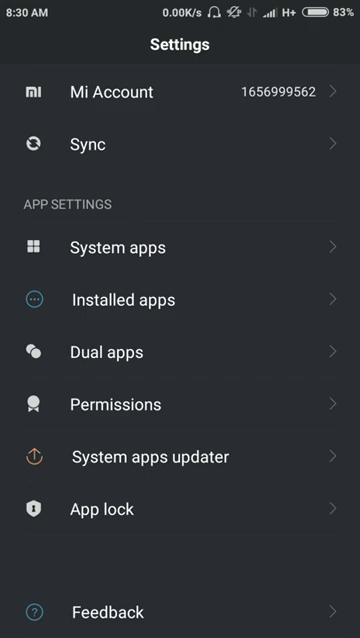
View WhatsApp's app info from Installed apps, then return to the home screen.
left_click(123, 299)
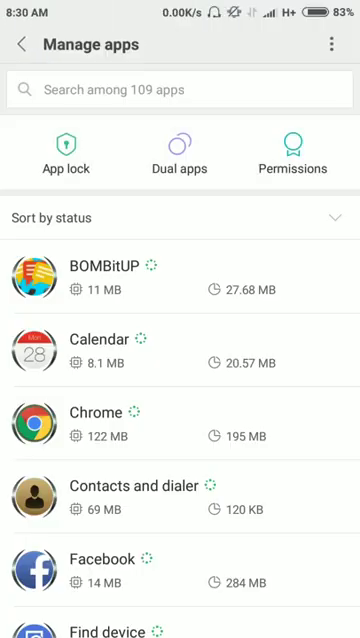
left_click_drag(300, 500, 300, 200)
left_click_drag(240, 550, 240, 250)
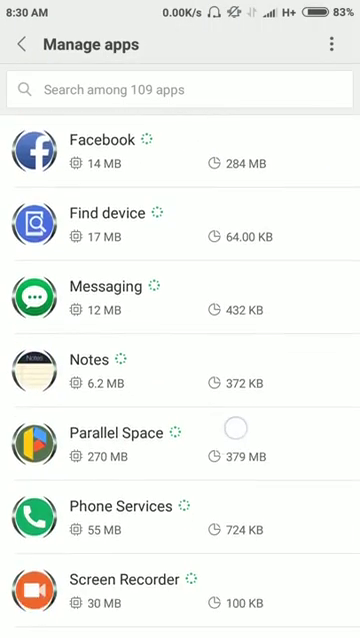
mouse_move(250, 550)
left_mouse_down()
mouse_move(250, 150)
mouse_move(250, 200)
left_mouse_up()
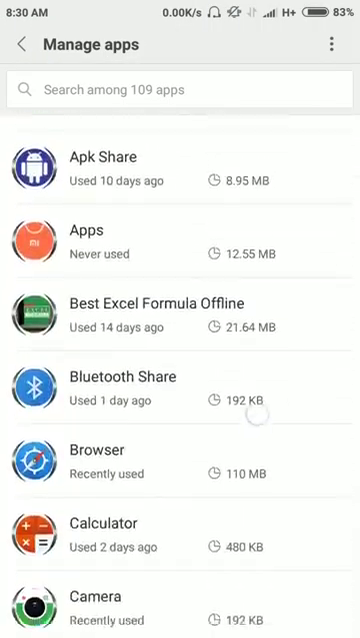
left_click_drag(250, 500, 250, 250)
left_click_drag(255, 500, 255, 200)
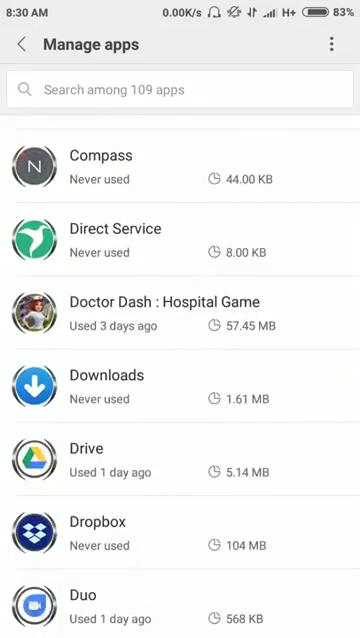
mouse_move(255, 500)
left_mouse_down()
mouse_move(255, 280)
mouse_move(250, 250)
left_mouse_up()
left_click_drag(250, 550, 250, 200)
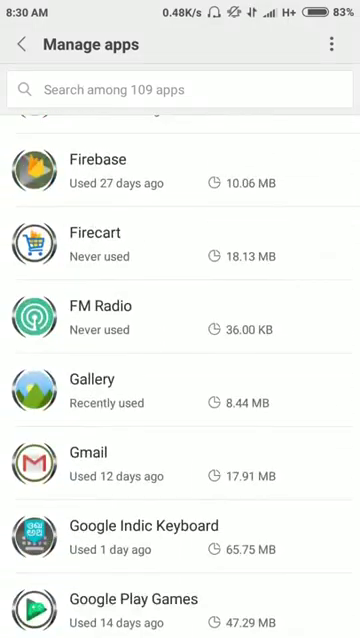
left_click_drag(250, 500, 250, 200)
left_click_drag(250, 550, 250, 200)
left_click_drag(270, 500, 270, 250)
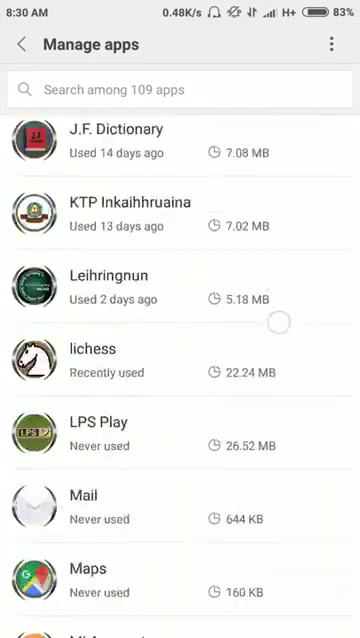
mouse_move(250, 500)
left_mouse_down()
mouse_move(250, 250)
mouse_move(250, 400)
left_mouse_up()
left_click_drag(250, 550, 250, 150)
left_click_drag(280, 450, 280, 250)
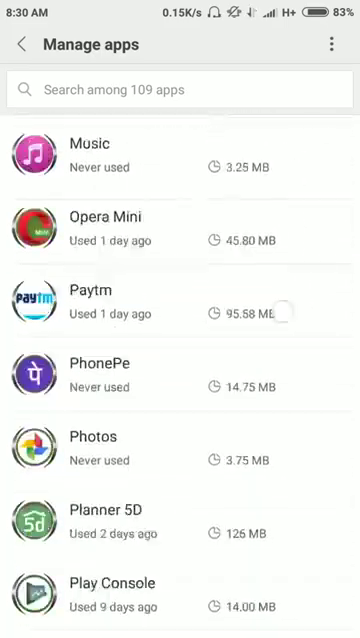
left_click_drag(250, 550, 250, 150)
left_click_drag(290, 250, 290, 480)
left_click_drag(250, 550, 250, 100)
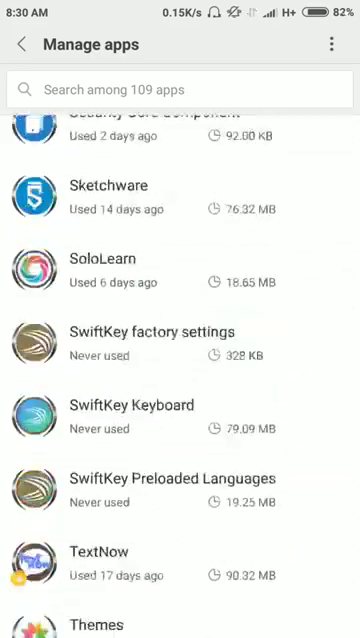
left_click_drag(250, 450, 250, 300)
left_click_drag(250, 550, 250, 120)
mouse_move(290, 400)
left_mouse_down()
mouse_move(290, 310)
mouse_move(290, 360)
left_mouse_up()
left_click_drag(290, 250, 290, 490)
left_click_drag(290, 200, 290, 550)
mouse_move(290, 250)
left_mouse_down()
mouse_move(290, 450)
mouse_move(290, 370)
left_mouse_up()
left_click_drag(290, 200, 290, 370)
left_click_drag(290, 150, 290, 500)
left_click_drag(290, 300, 290, 370)
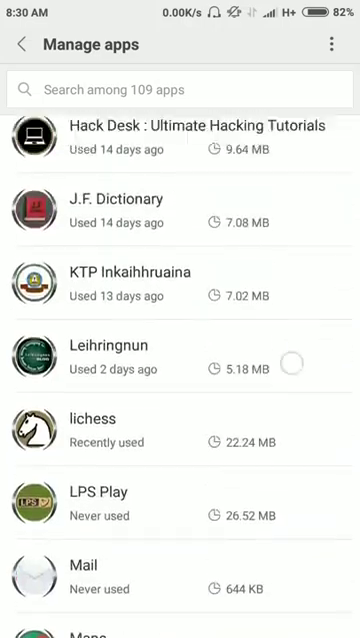
left_click_drag(290, 200, 290, 450)
left_click_drag(290, 250, 290, 330)
left_click_drag(290, 150, 290, 460)
left_click_drag(290, 200, 290, 440)
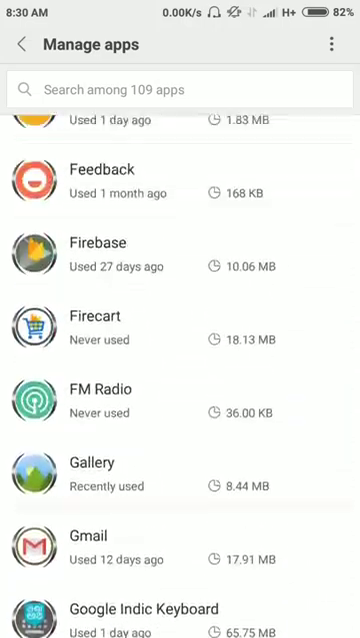
left_click_drag(290, 250, 290, 400)
left_click_drag(290, 150, 290, 490)
left_click_drag(290, 200, 290, 470)
left_click_drag(290, 250, 290, 400)
mouse_move(290, 200)
left_mouse_down()
mouse_move(290, 470)
mouse_move(290, 290)
mouse_move(290, 420)
left_mouse_up()
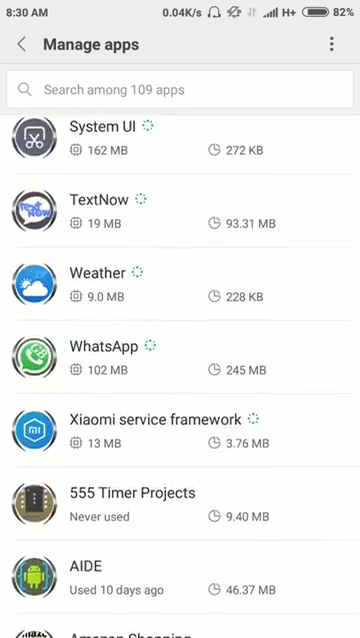
left_click(207, 350)
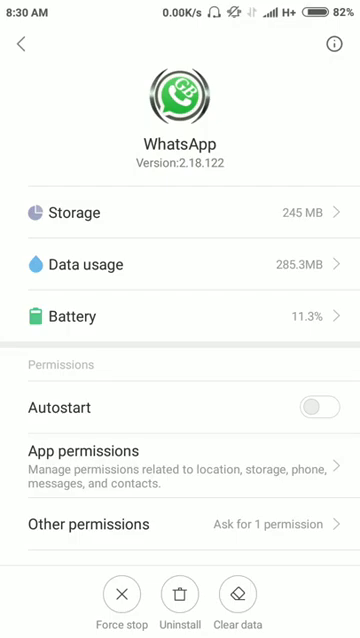
key("Escape")
key("Escape")
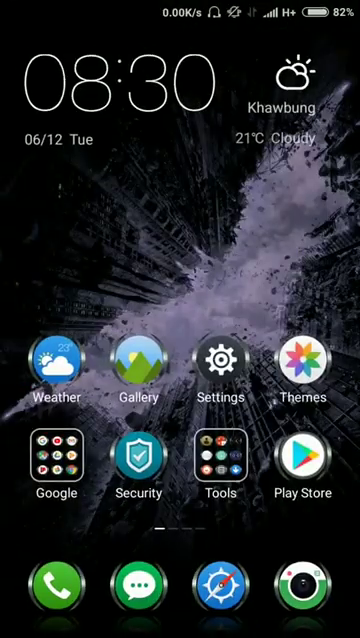
Drag WhatsApp to page two's top-right slot, then return to the clock page.
left_click_drag(280, 300, 80, 300)
mouse_move(280, 300)
left_mouse_down()
mouse_move(80, 300)
mouse_move(280, 300)
left_mouse_up()
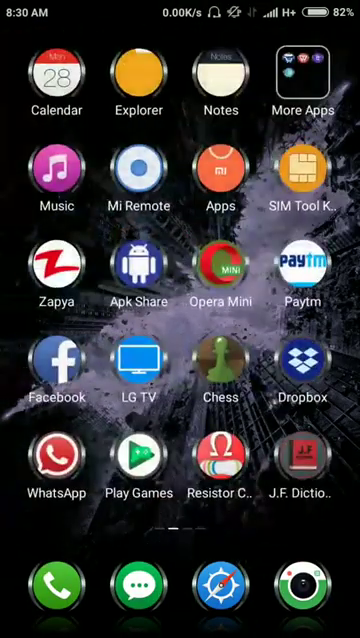
left_click_drag(56, 455, 56, 460)
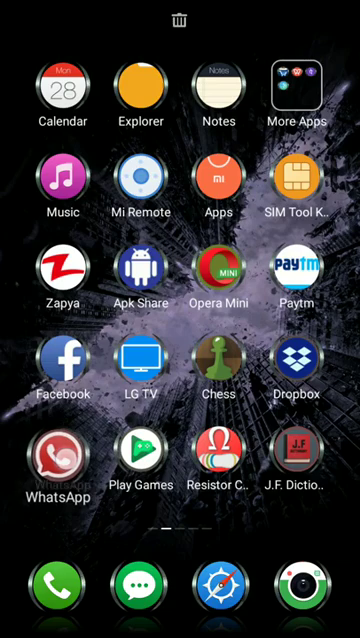
left_click_drag(56, 460, 80, 445)
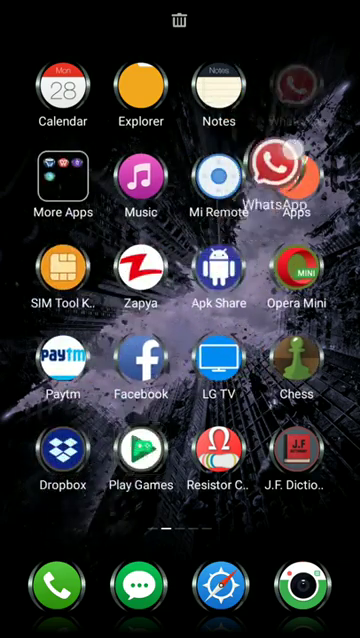
left_click_drag(80, 445, 300, 90)
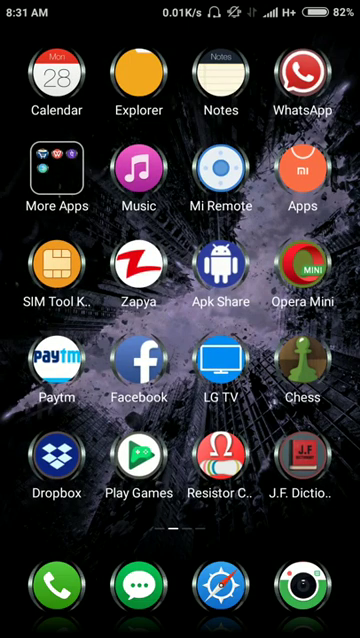
left_click_drag(80, 300, 300, 300)
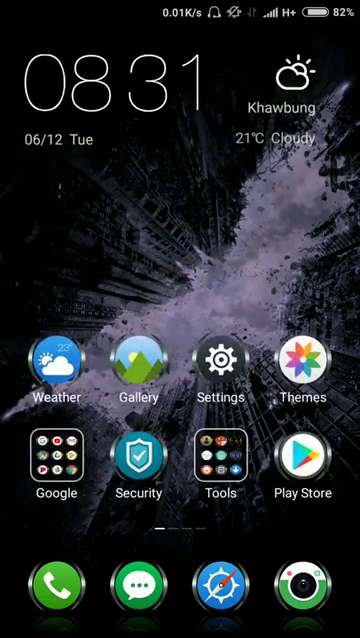
Go through Settings, Installed apps and WhatsApp to its Other permissions page.
left_click(220, 360)
left_click_drag(243, 460, 243, 100)
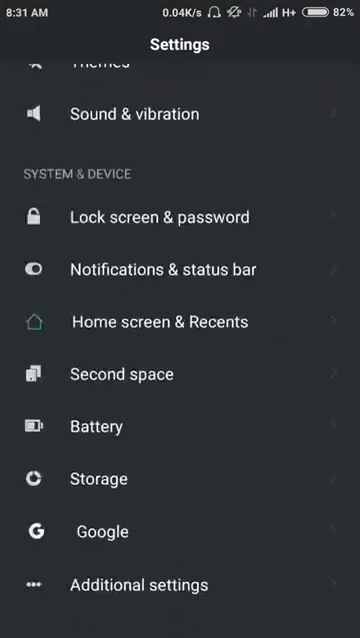
left_click_drag(180, 500, 180, 200)
left_click(120, 467)
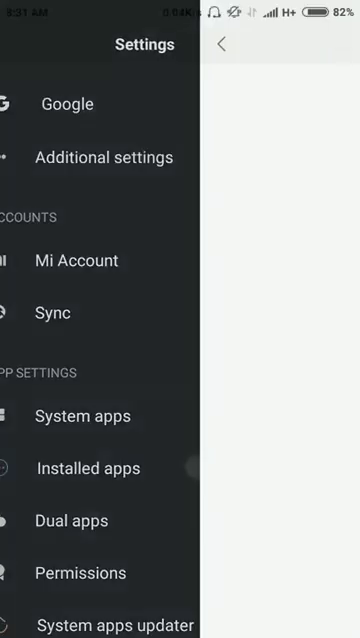
left_click_drag(250, 550, 250, 100)
left_click_drag(250, 200, 250, 550)
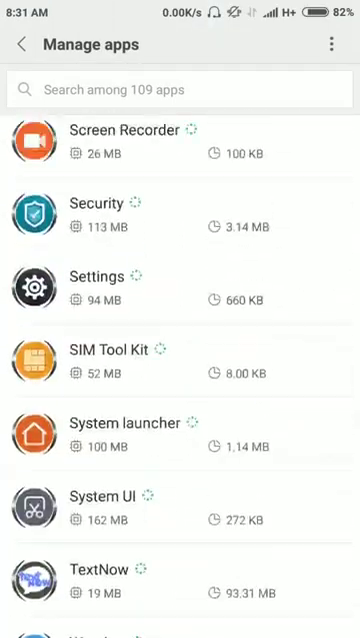
mouse_move(242, 300)
left_mouse_down()
mouse_move(242, 420)
mouse_move(242, 100)
left_mouse_up()
left_click_drag(180, 500, 180, 270)
left_click(120, 380)
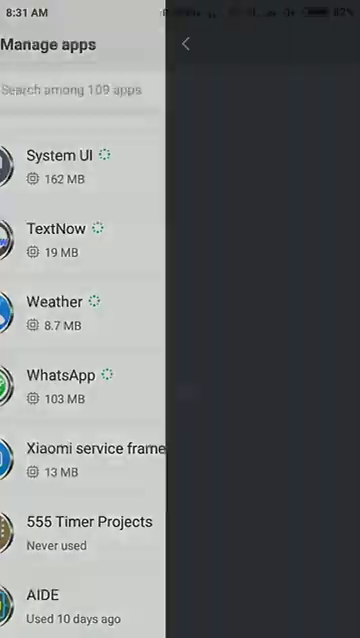
left_click_drag(180, 450, 180, 340)
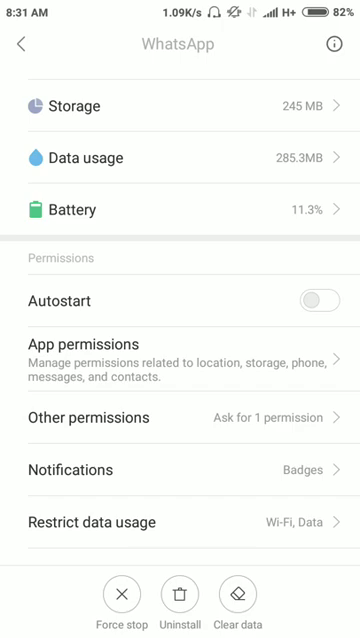
left_click_drag(165, 330, 198, 295)
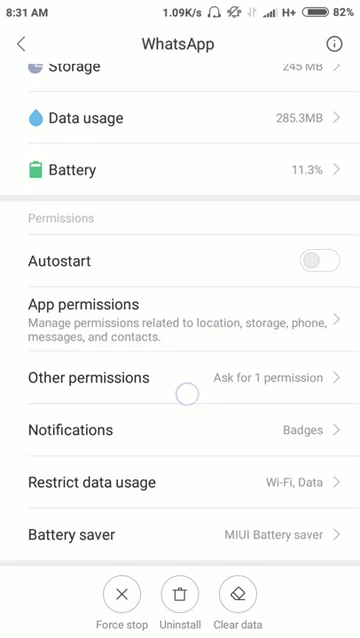
left_click(200, 382)
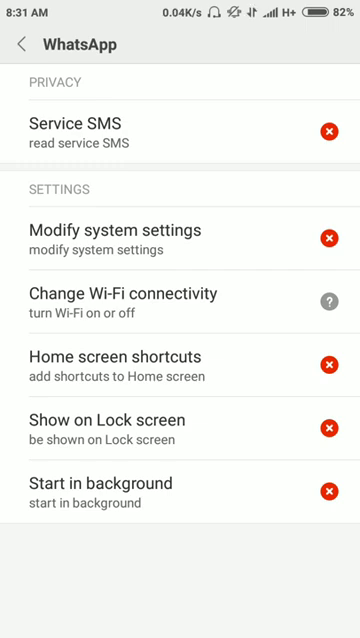
Set WhatsApp's 'Start in background' permission to Accept, then back out.
left_click(186, 550)
left_click(166, 567)
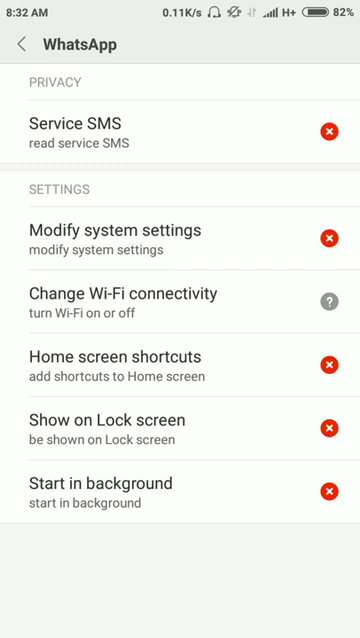
left_click(196, 531)
left_click(330, 491)
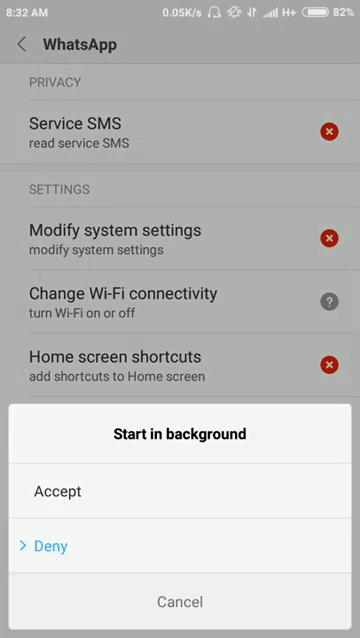
left_click(57, 491)
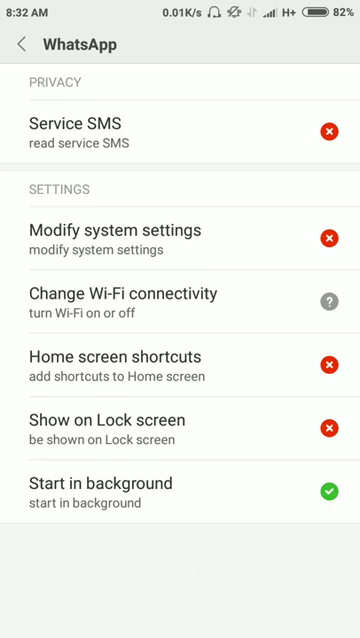
key("Escape")
Launch WhatsApp from the app page to its chats list, then close it.
key("Escape")
key("Escape")
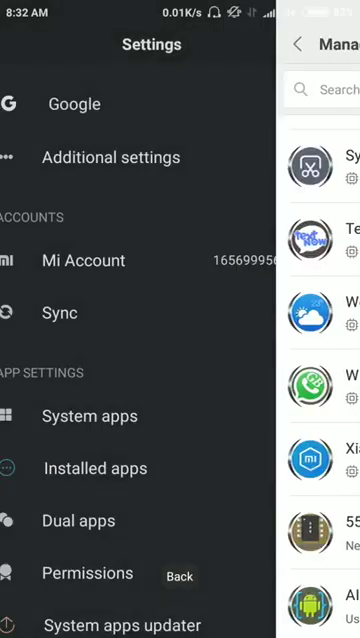
key("Escape")
left_click_drag(300, 300, 60, 300)
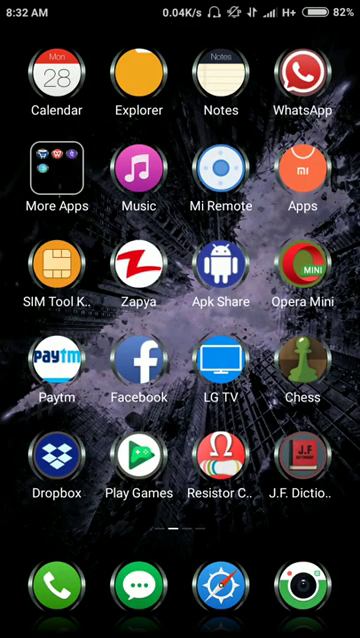
left_click(302, 72)
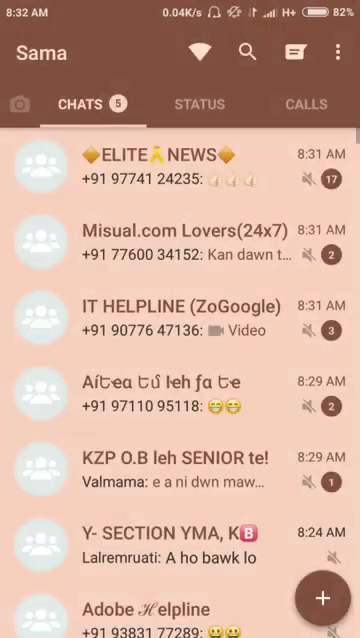
key("Escape")
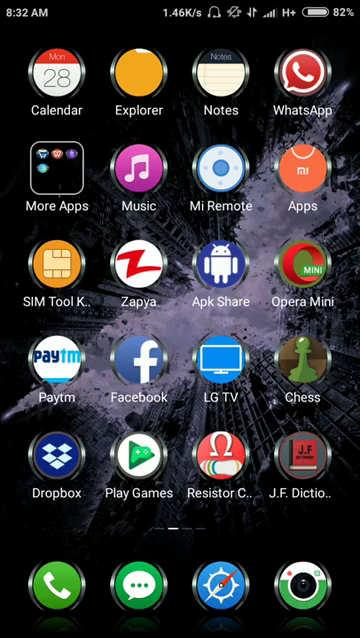
Reboot from the power menu and cancel the 'airtel live!' pop-up afterwards.
key("Home")
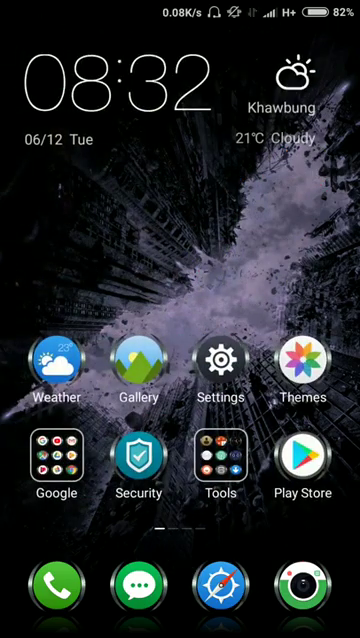
key("XF86PowerOff")
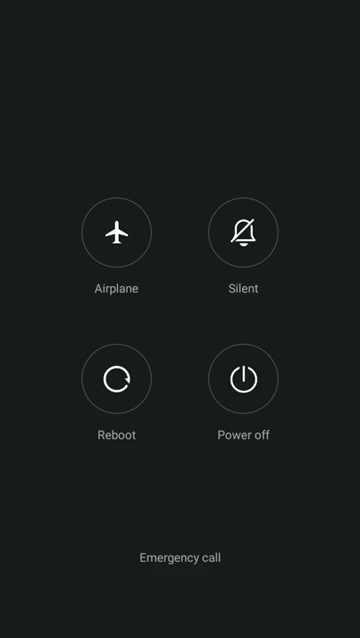
key("Escape")
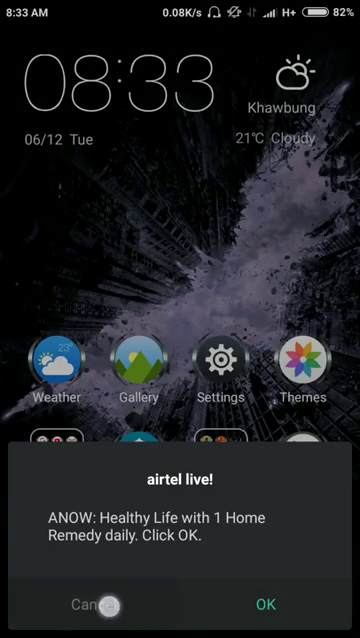
left_click(95, 604)
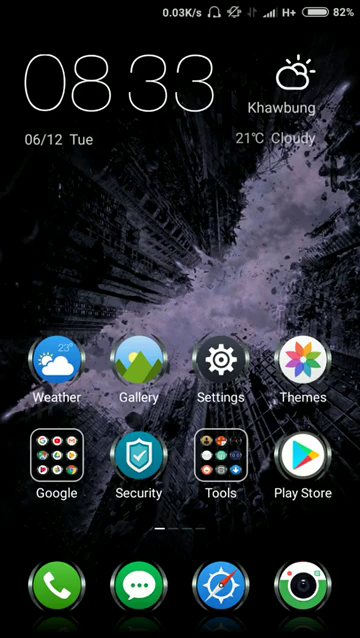
Launch WhatsApp from the app page and choose Restart from its three-dot menu.
left_click_drag(260, 221, 80, 221)
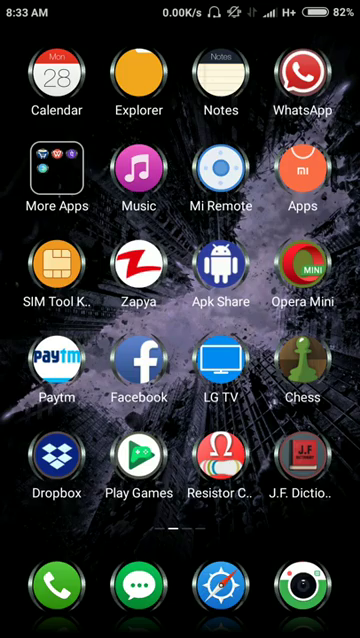
left_click(302, 80)
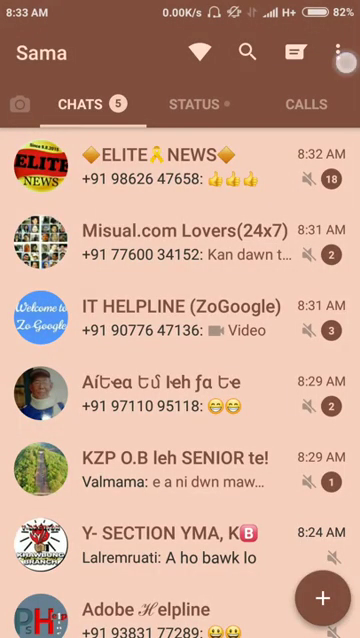
left_click(337, 52)
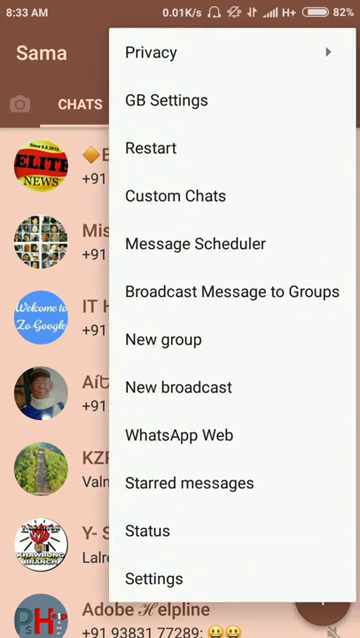
left_click(223, 147)
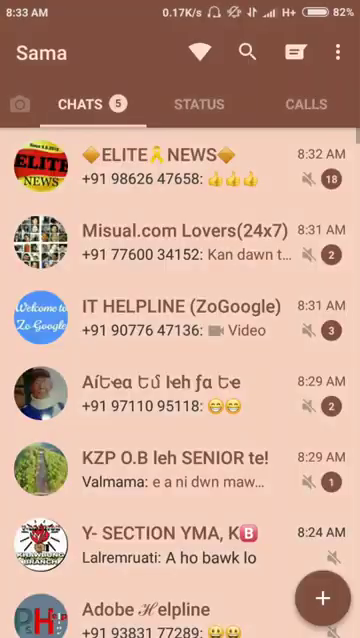
Leave WhatsApp with Back, then Home to the clock and weather page.
key("XF86Back")
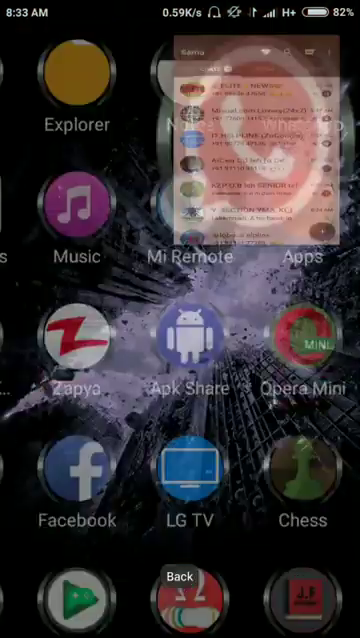
key("super")
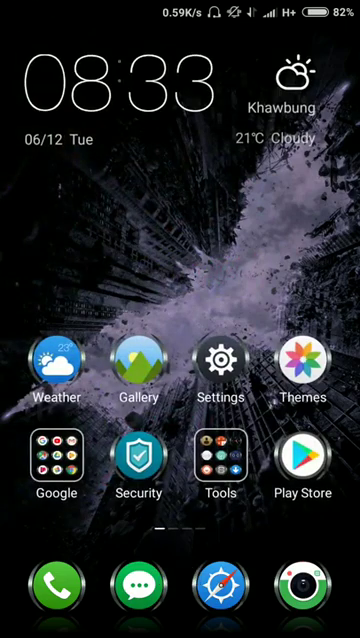